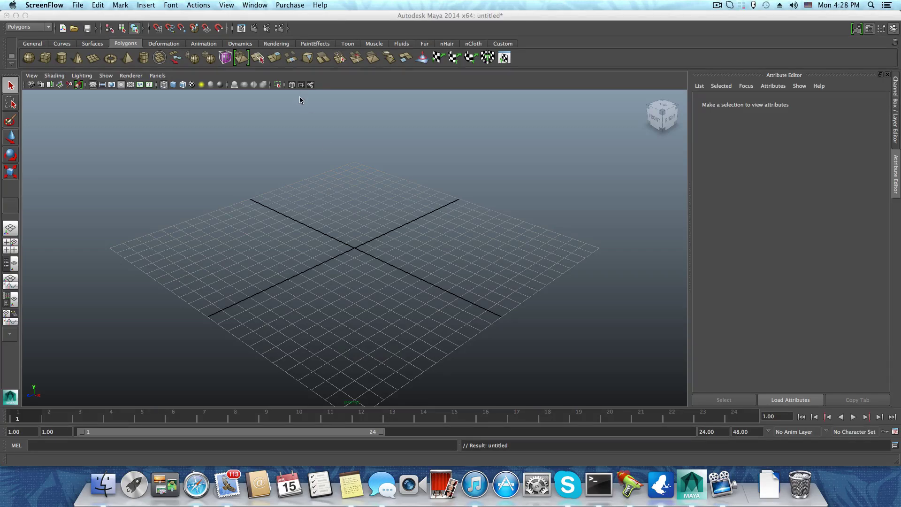
Create a polygon sphere at the centre of the grid and display it shaded
left_click(29, 59)
left_click(29, 59)
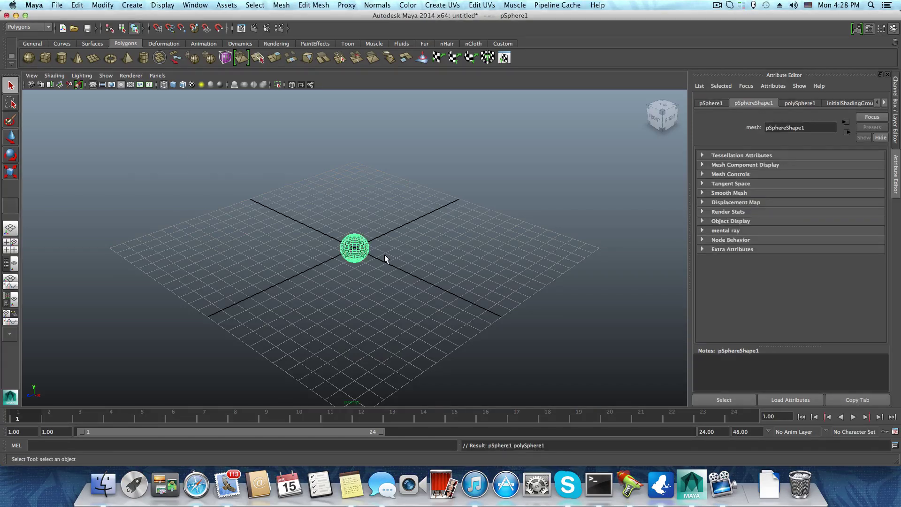
scroll(345, 291, "up", 3)
key("5")
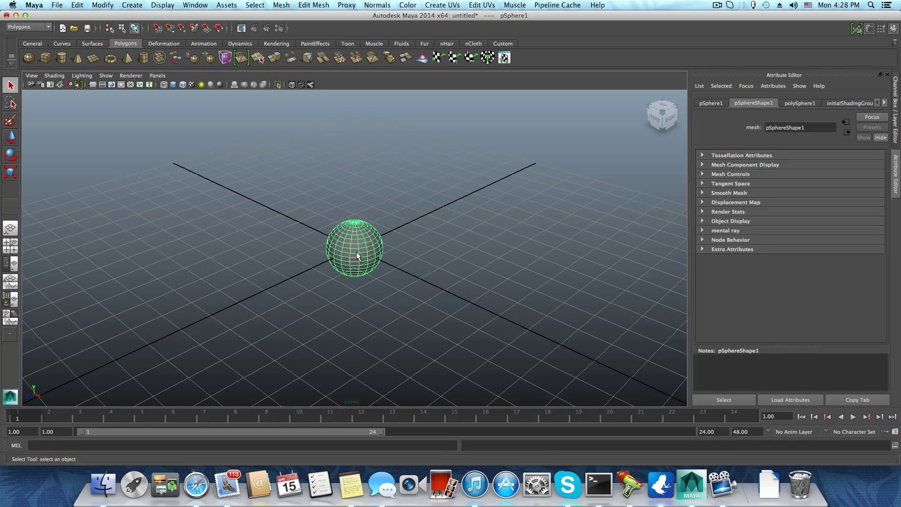
scroll(356, 300, "up", 3)
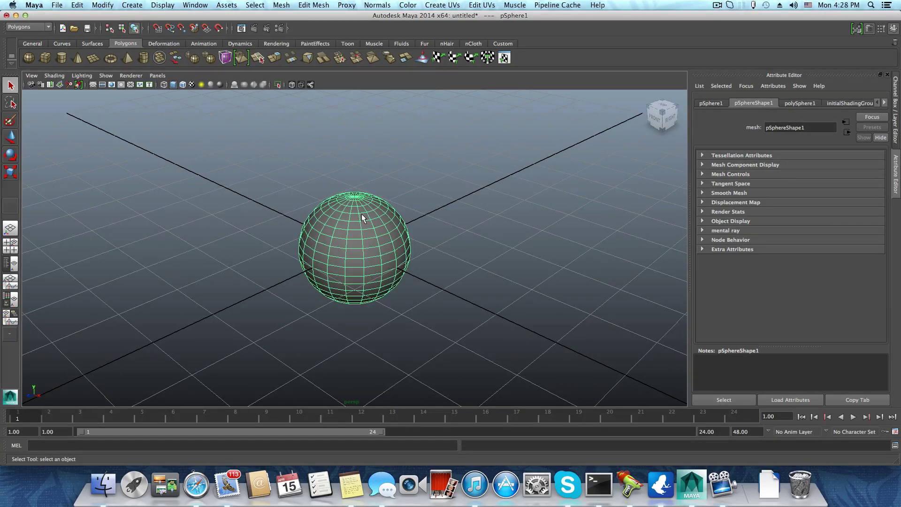
right_click_drag(362, 214, 371, 389)
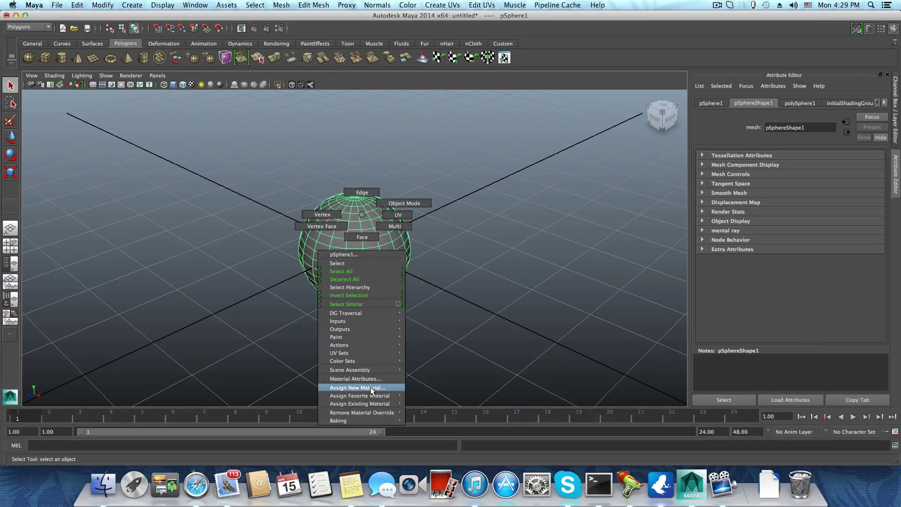
right_click_drag(372, 389, 371, 388)
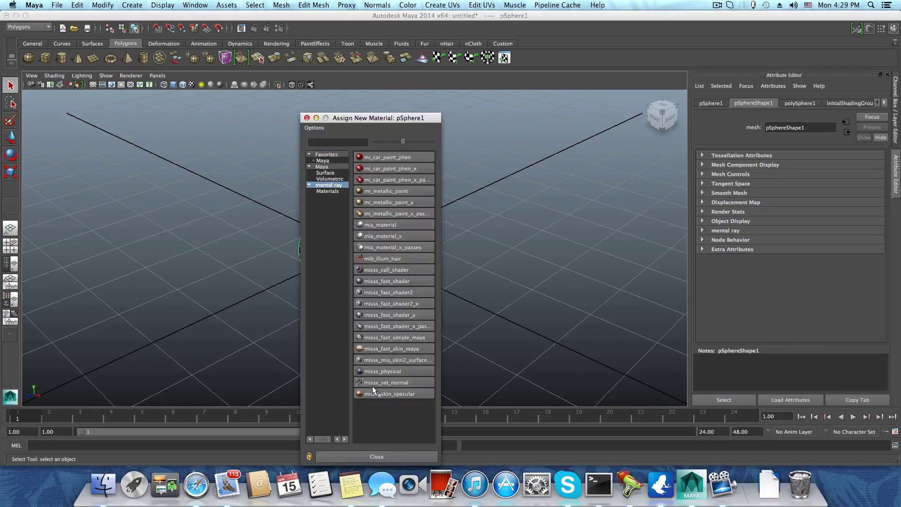
left_click(332, 185)
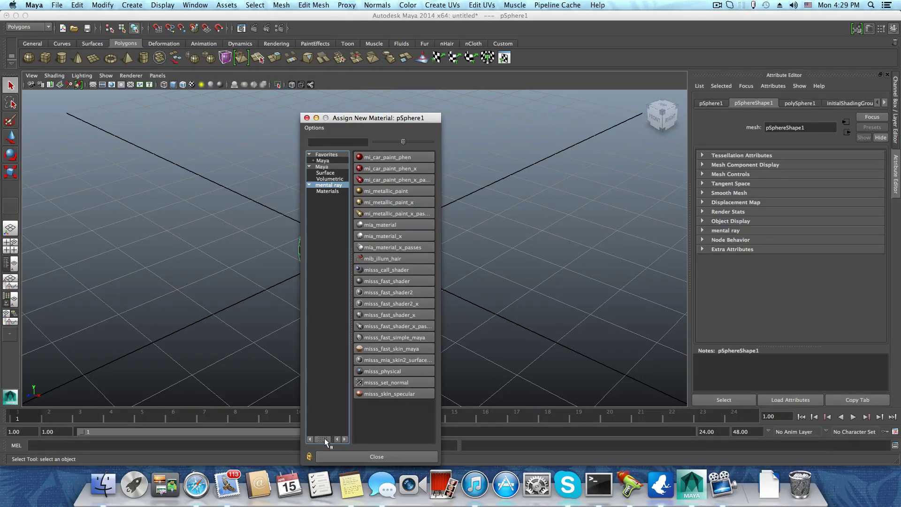
left_click(306, 118)
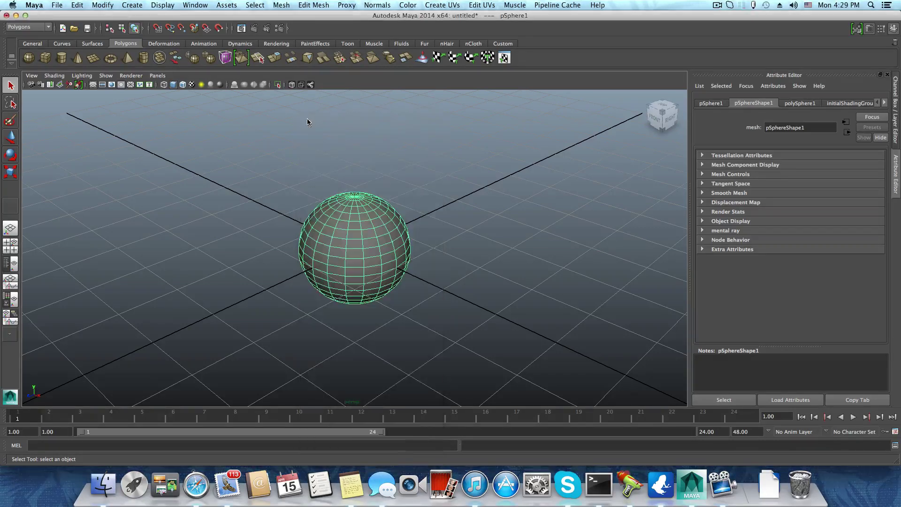
Open the Hypershade and enlarge its window to show the full material lists and the work area
left_click(201, 5)
mouse_move(213, 30)
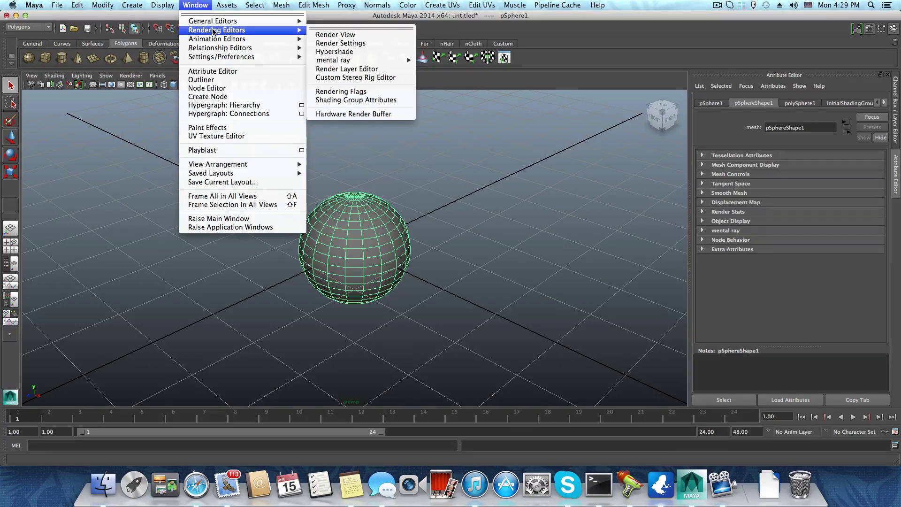
left_click(354, 52)
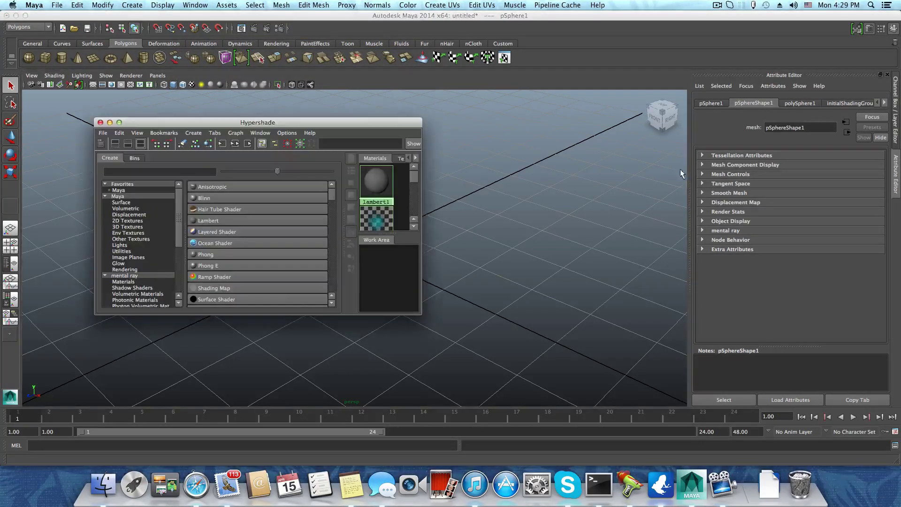
left_click_drag(374, 314, 354, 421)
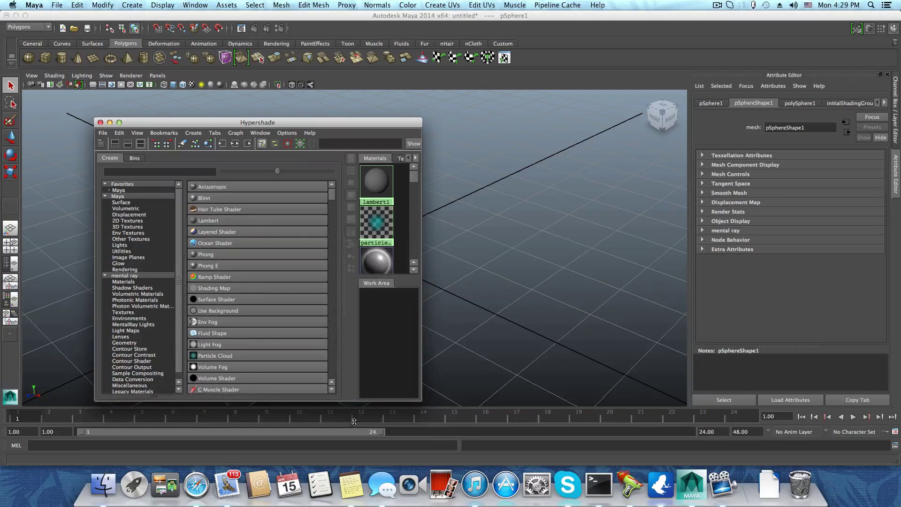
left_click_drag(423, 342, 761, 342)
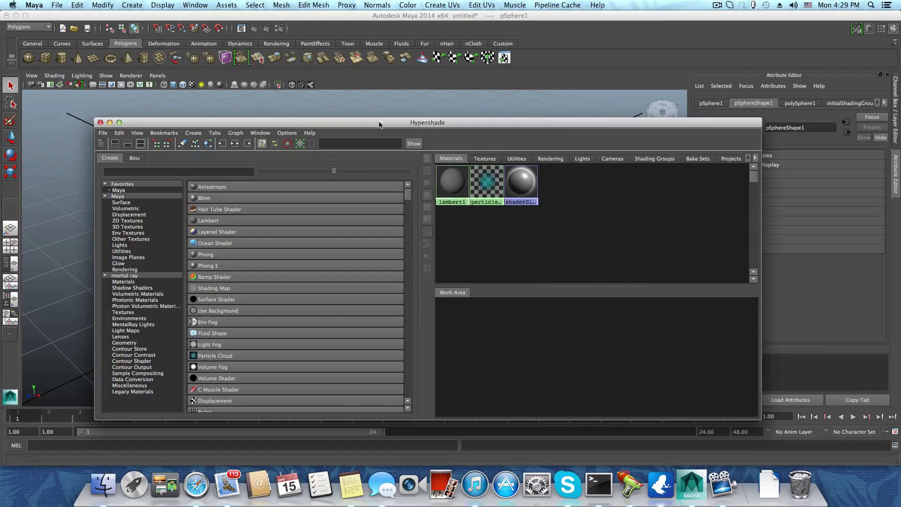
left_click_drag(380, 124, 381, 14)
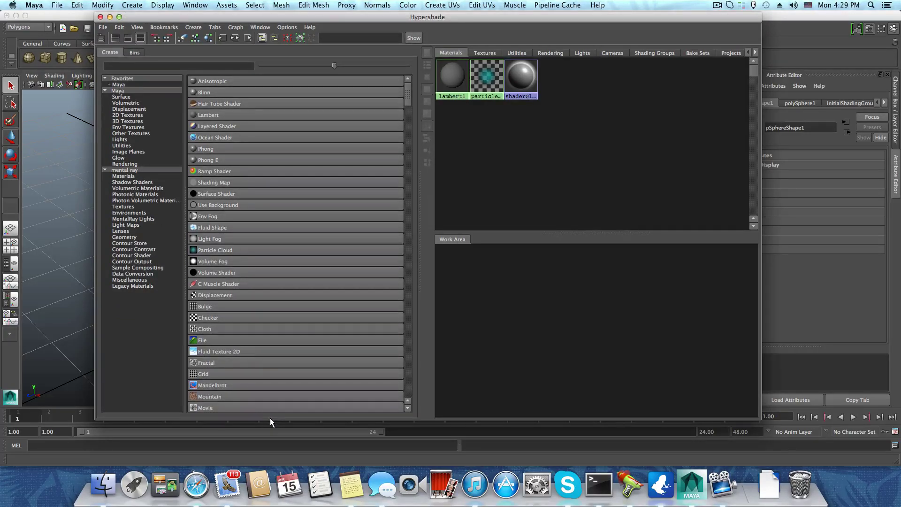
left_click_drag(269, 418, 275, 449)
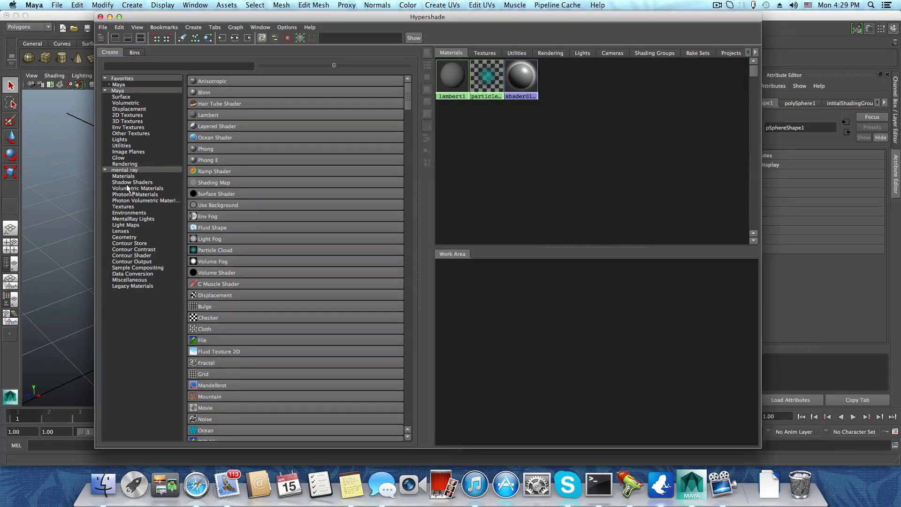
Create a dielectric_material from mental ray's Legacy Materials and set its main colour to green
left_click(141, 286)
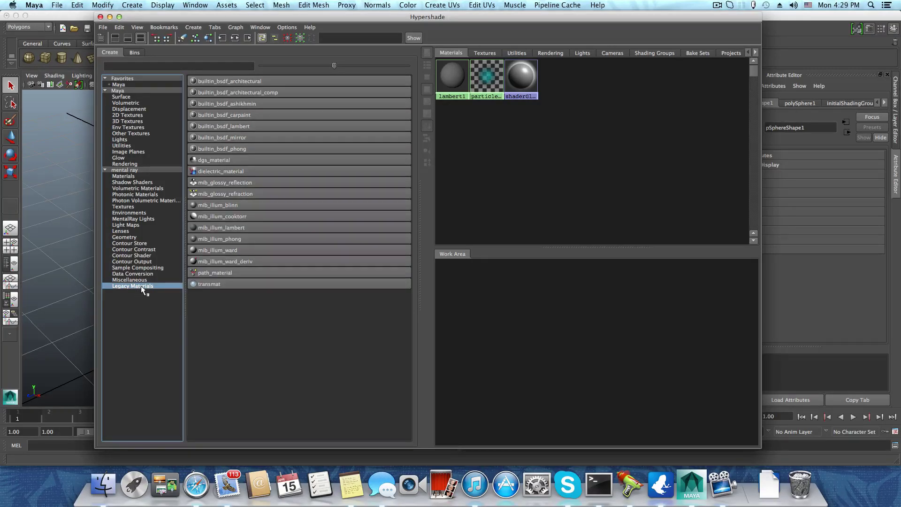
left_click(232, 171)
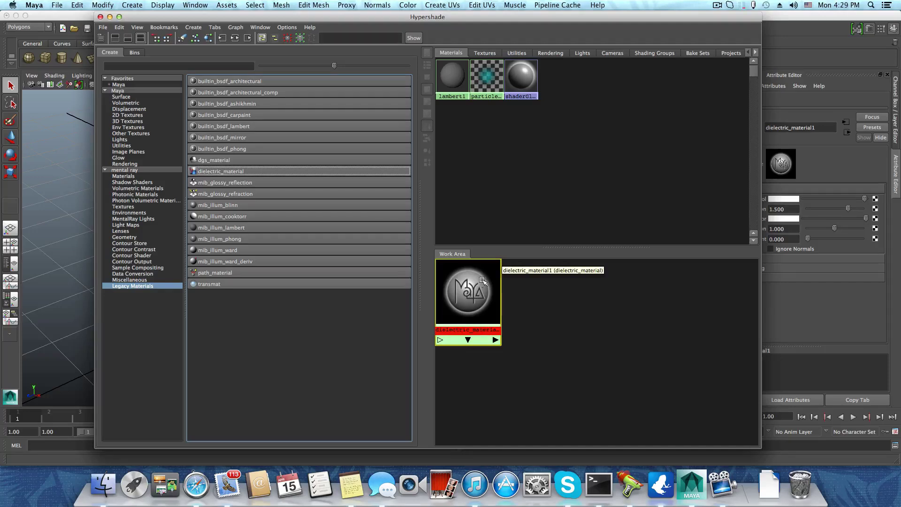
left_click_drag(514, 19, 361, 33)
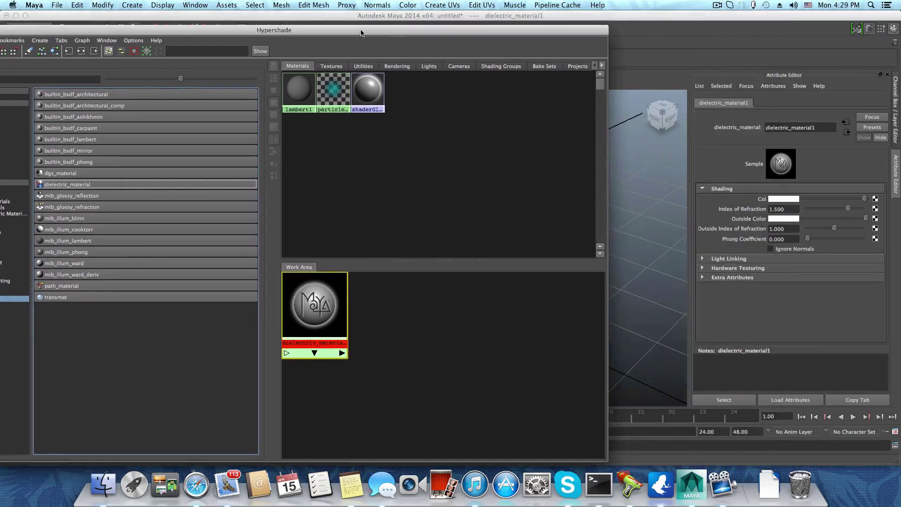
left_click(789, 201)
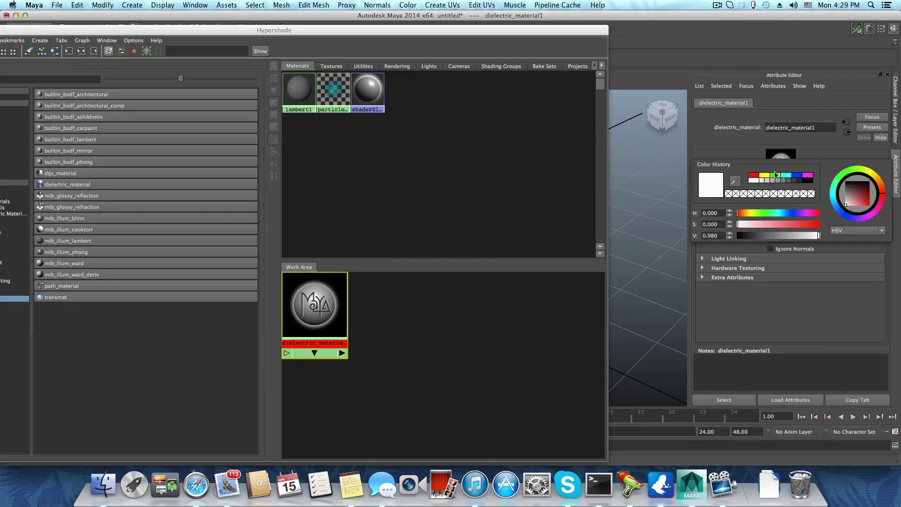
left_click(775, 178)
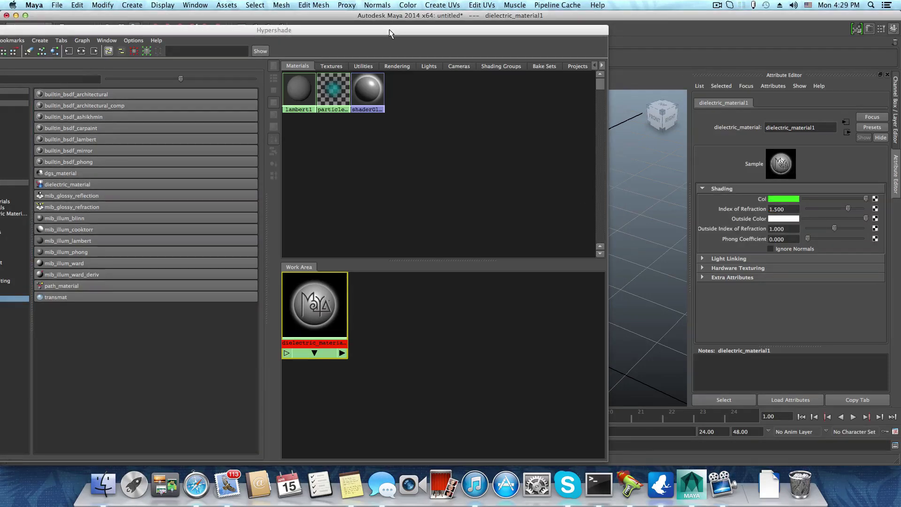
Assign the green dielectric material to the sphere and minimise the Hypershade
left_click_drag(391, 32, 108, 14)
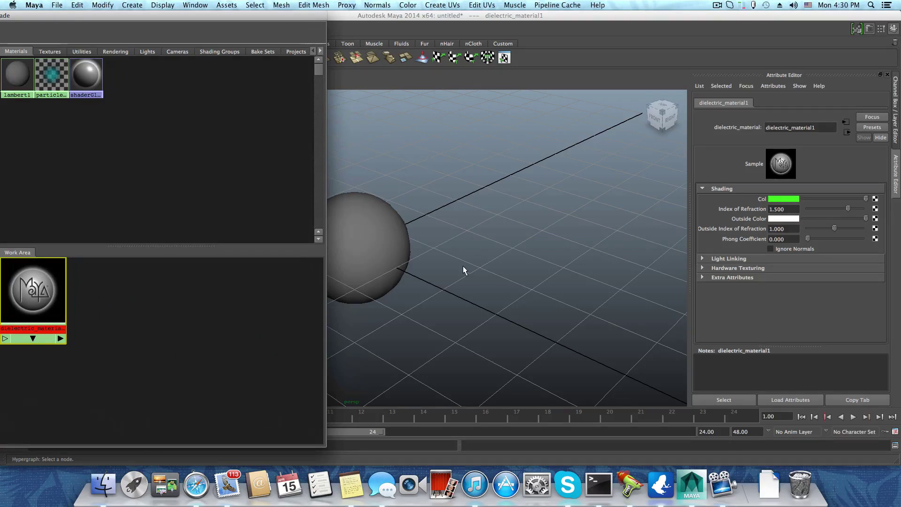
middle_click_drag(459, 265, 553, 290, "alt")
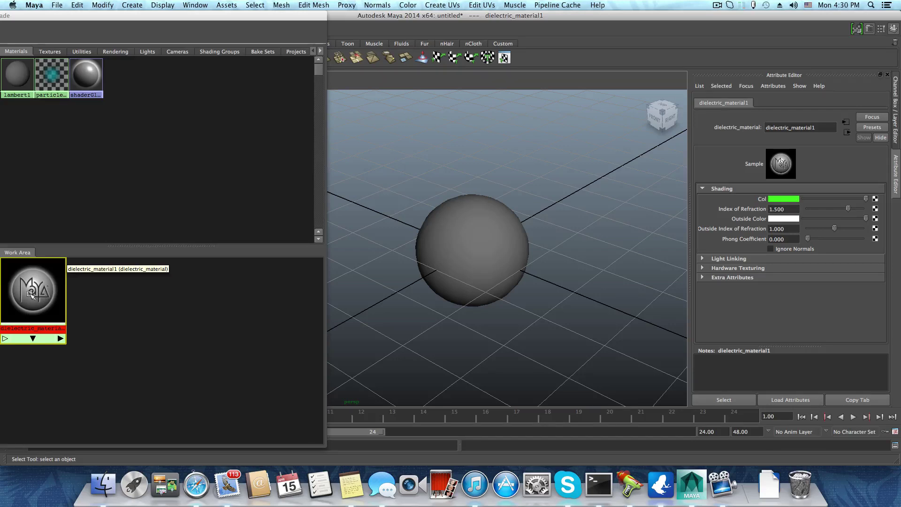
middle_click_drag(29, 289, 483, 242)
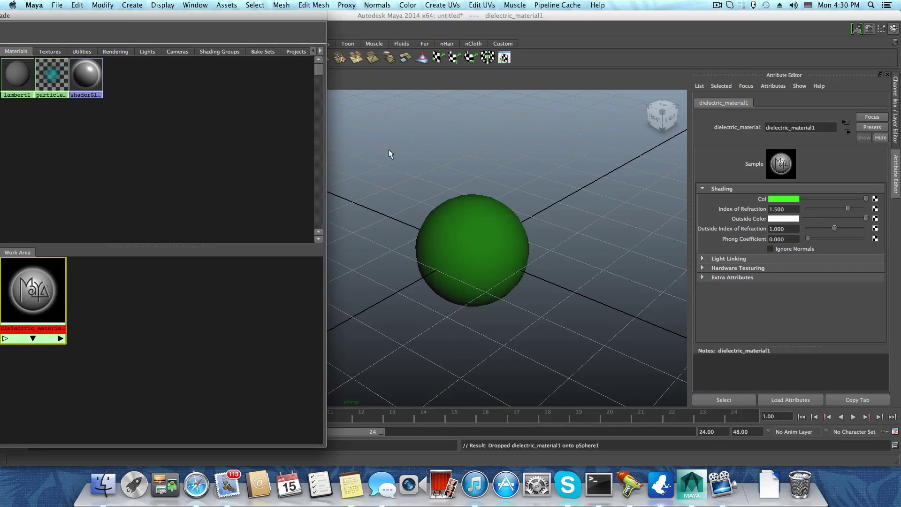
left_click_drag(60, 17, 568, 19)
left_click(183, 17)
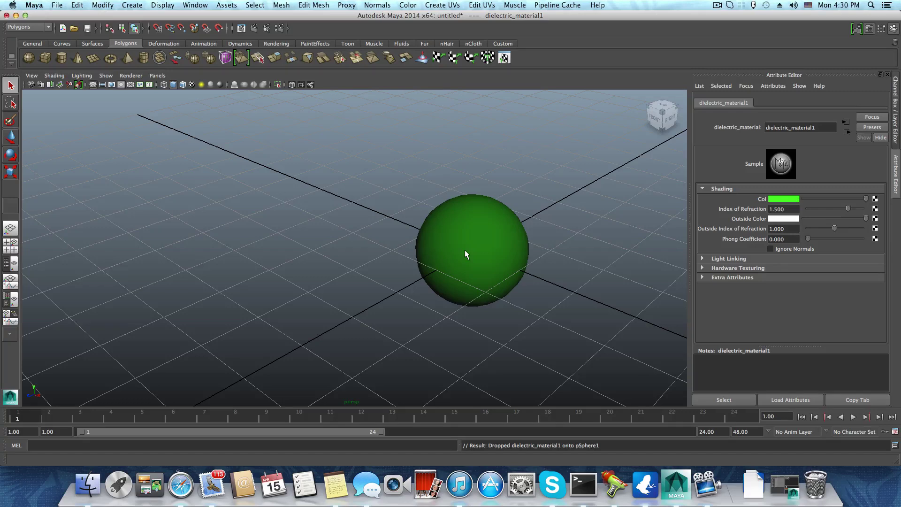
Set the scene's renderer to mental ray in the Render Settings
left_click(277, 29)
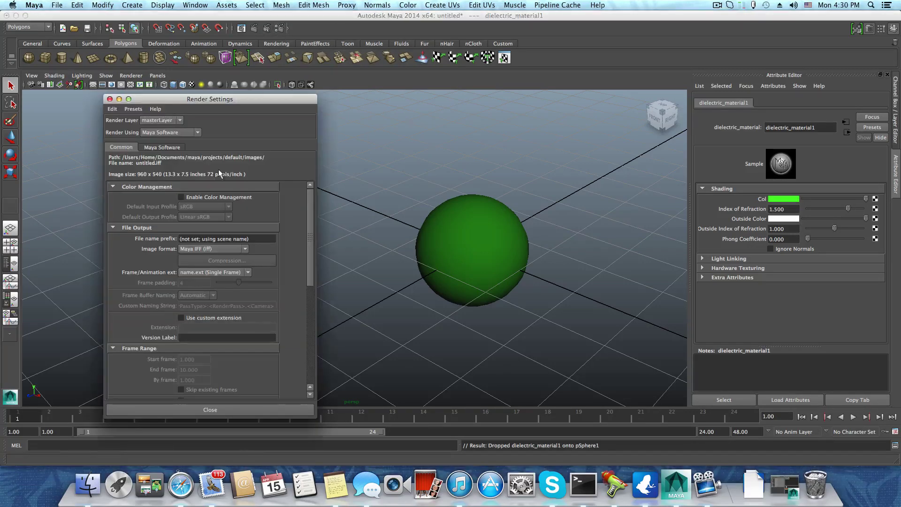
left_click(173, 133)
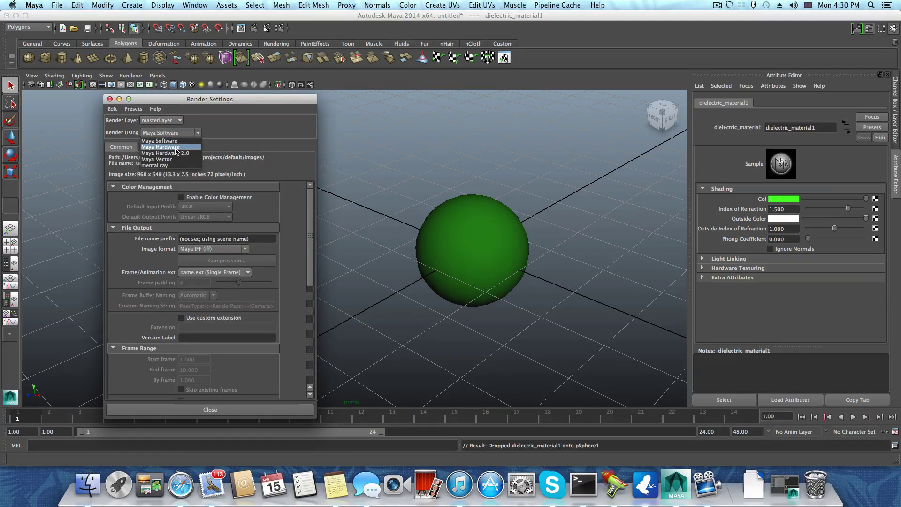
left_click(159, 166)
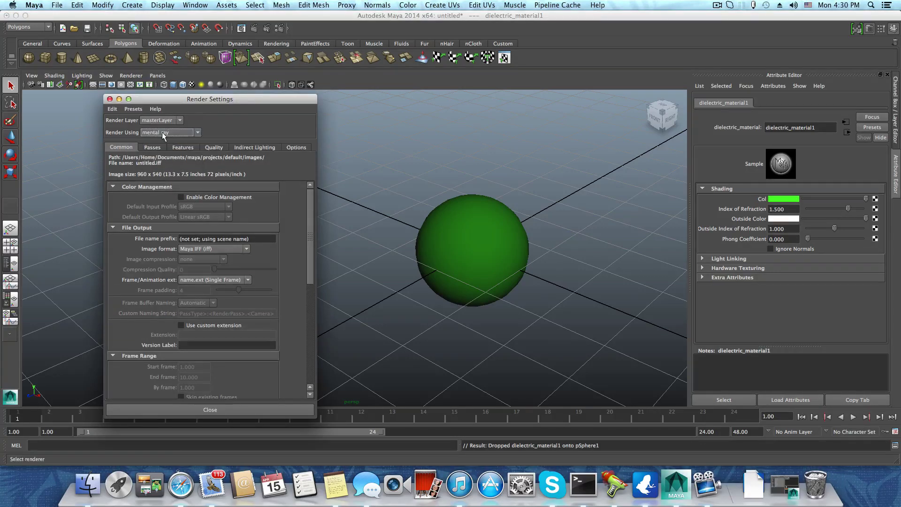
Test-render the sphere with mental ray and close the Render View
left_click(253, 28)
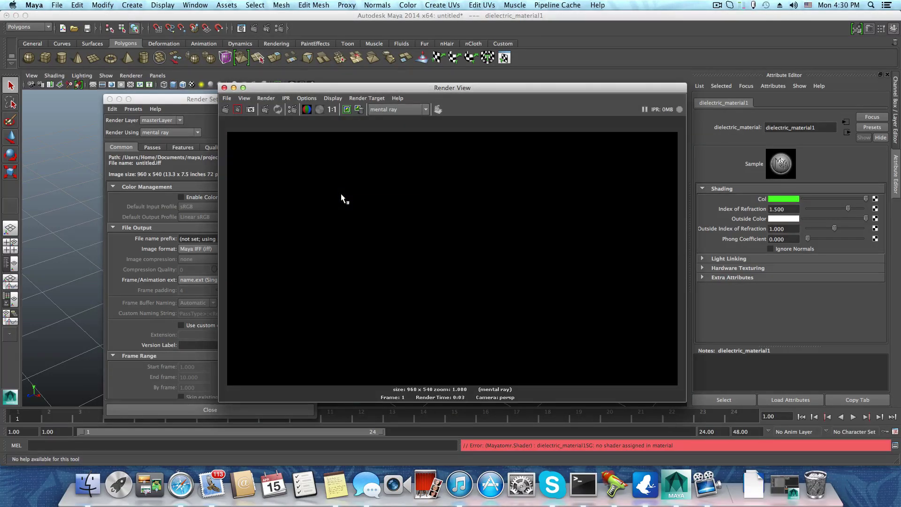
left_click_drag(304, 87, 261, 85)
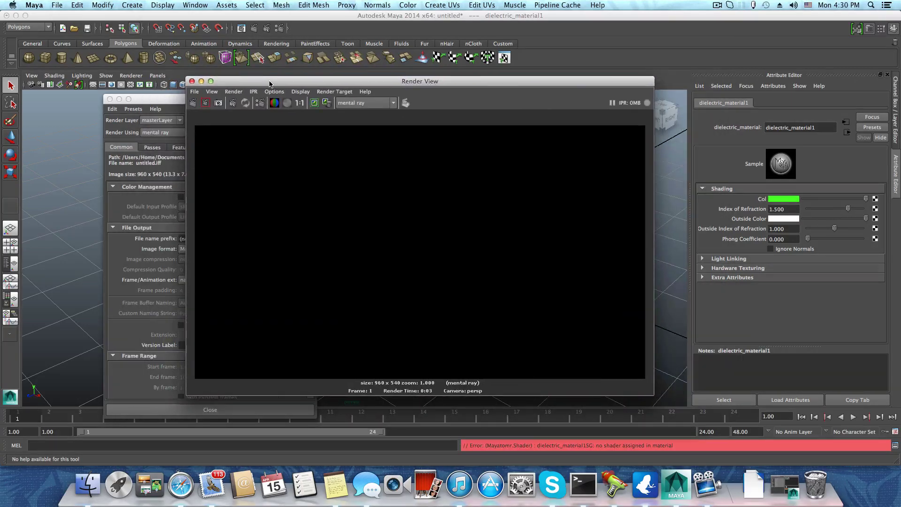
left_click(192, 81)
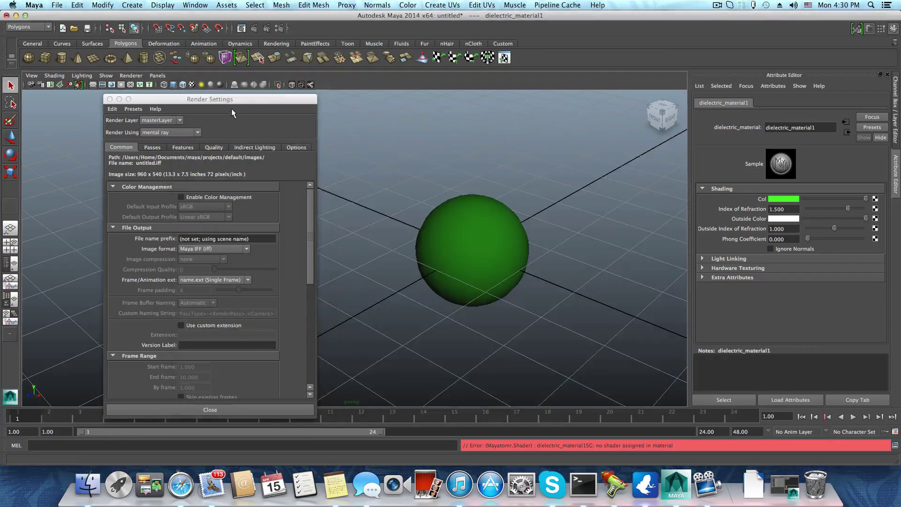
Create a Physical Sun and Sky environment, render the scene with it, and close the render windows
left_click(253, 146)
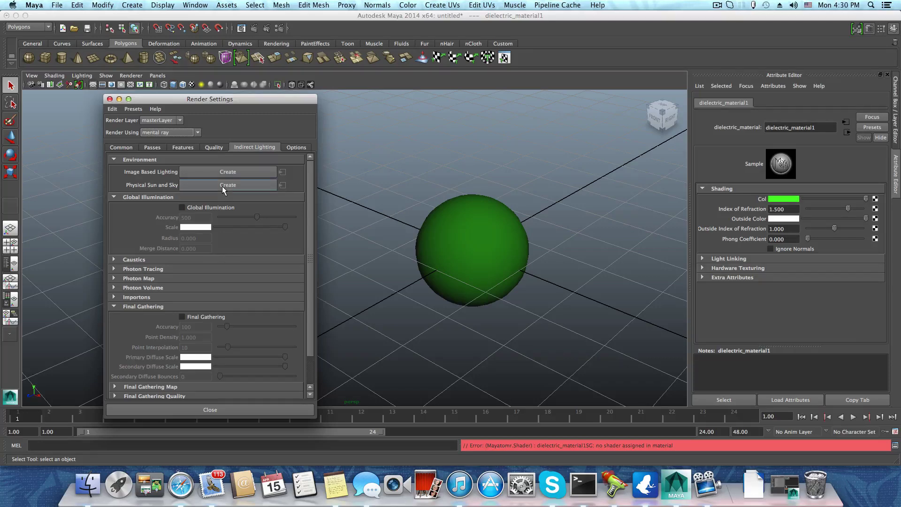
left_click(221, 186)
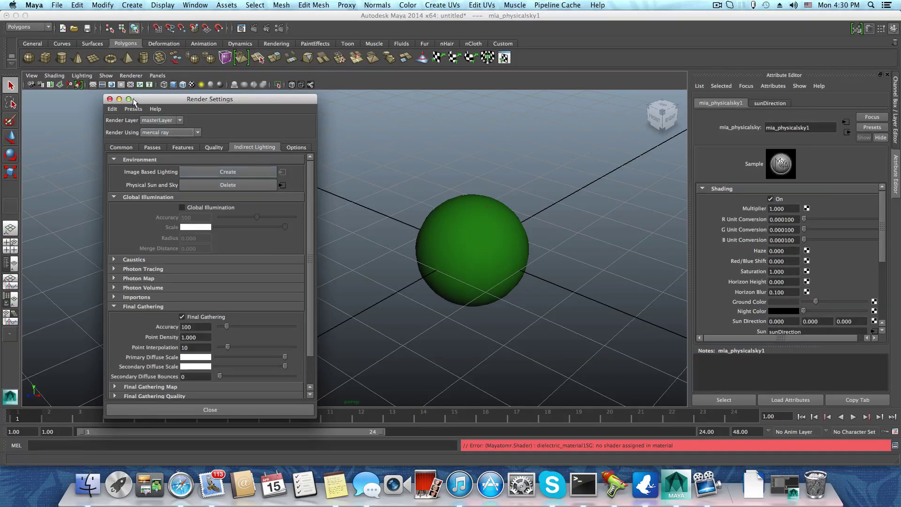
left_click(253, 28)
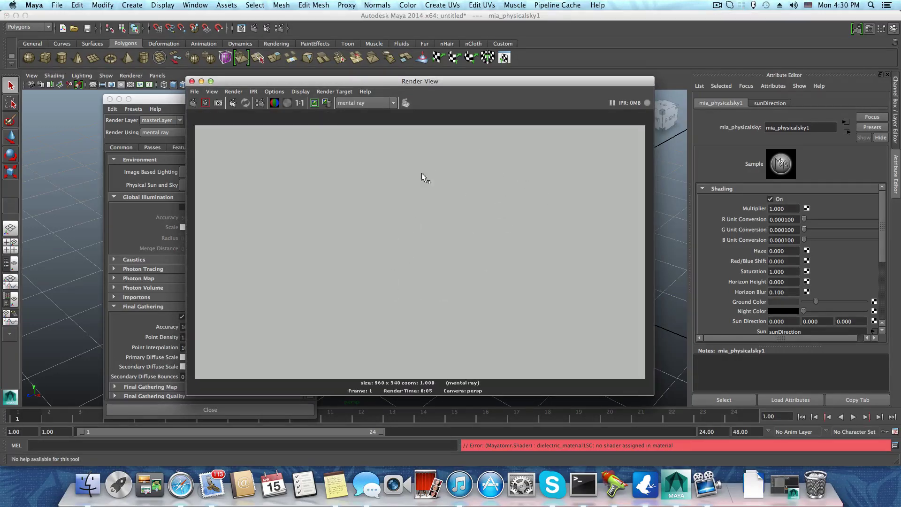
left_click(191, 81)
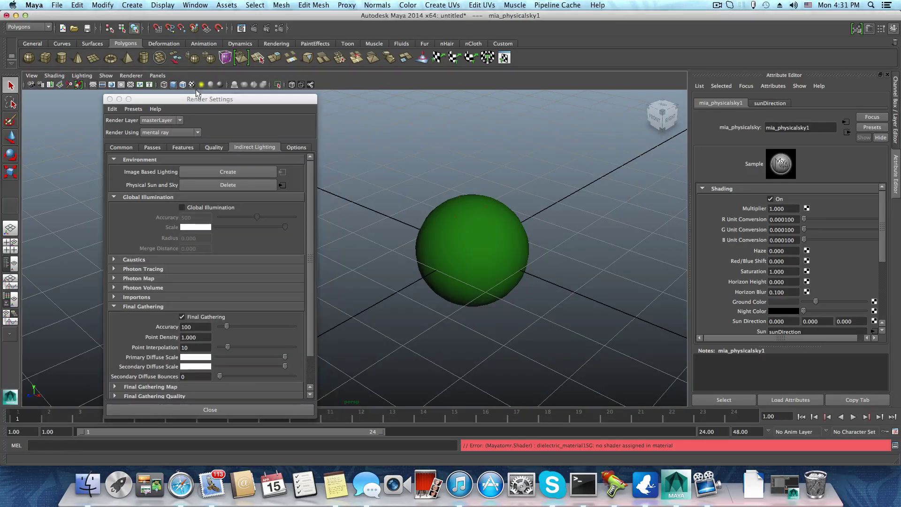
left_click_drag(196, 94, 291, 88)
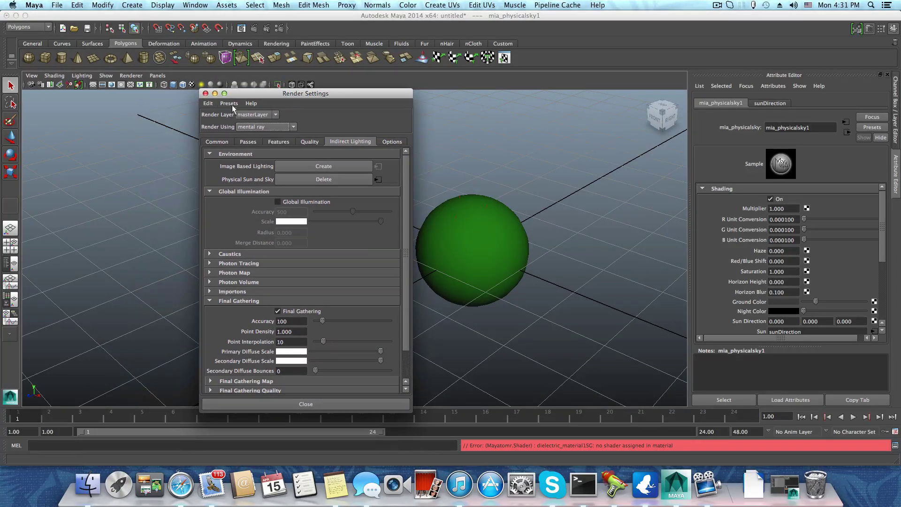
left_click(205, 94)
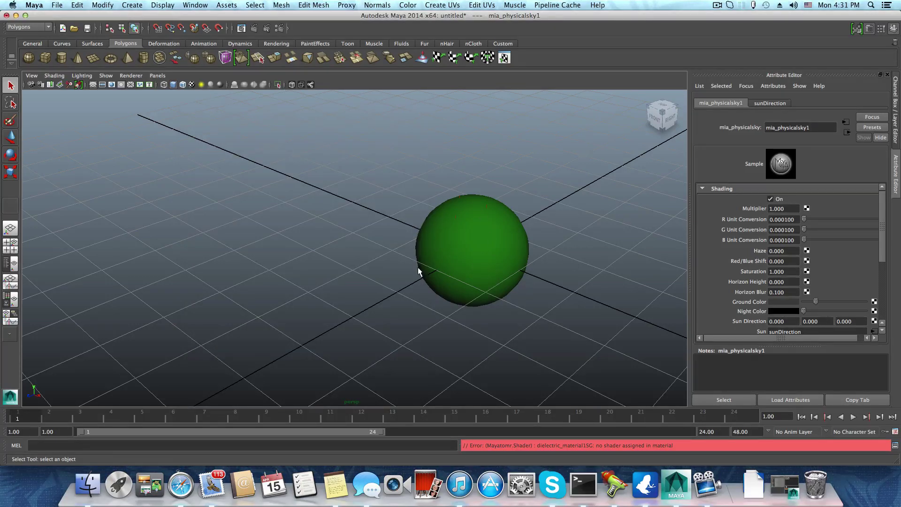
Select the sphere, and close the Hypershade window
middle_click_drag(446, 277, 354, 291, "alt")
left_click(374, 267)
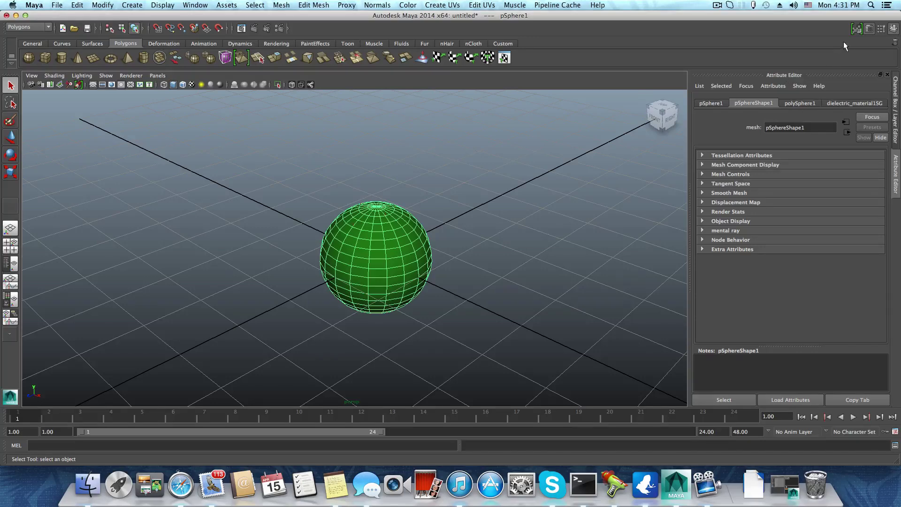
key("ctrl+a")
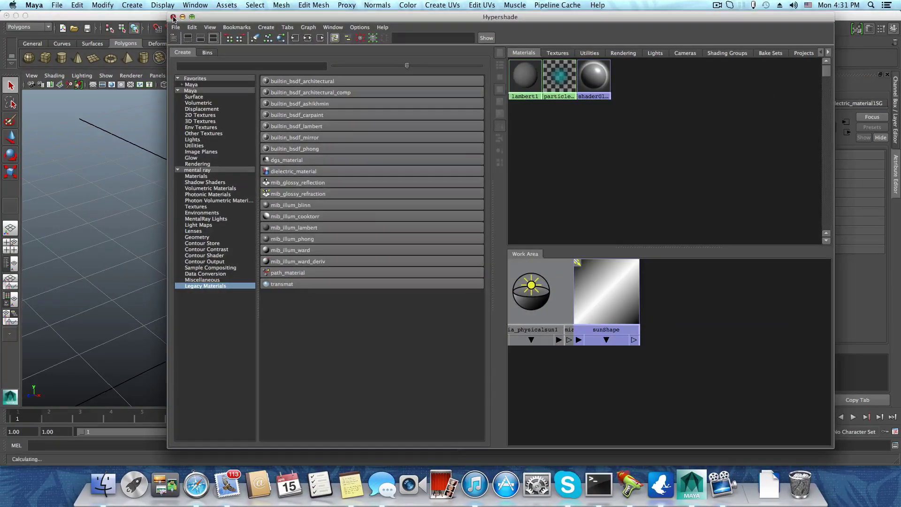
left_click(173, 17)
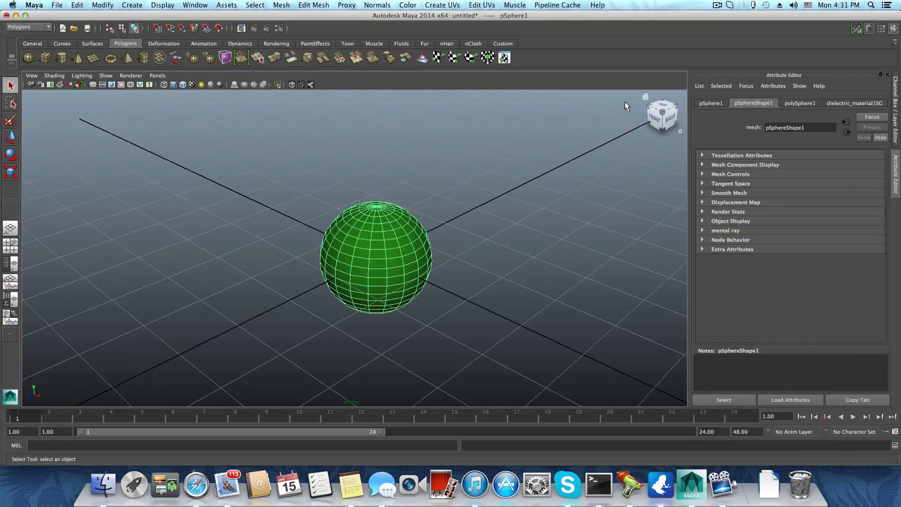
Connect a new legacy dielectric_material as the surface material of the sphere's shading group, and set its colour to the recently used green
left_click(842, 104)
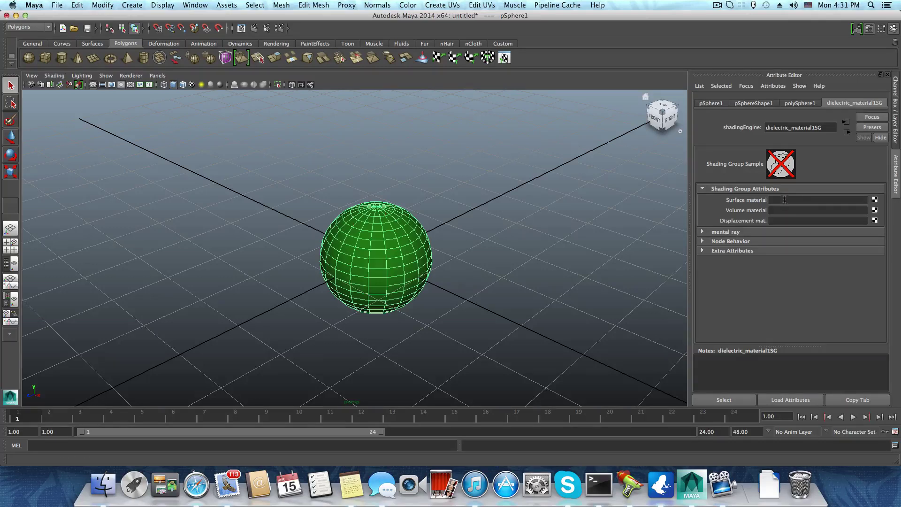
left_click(875, 200)
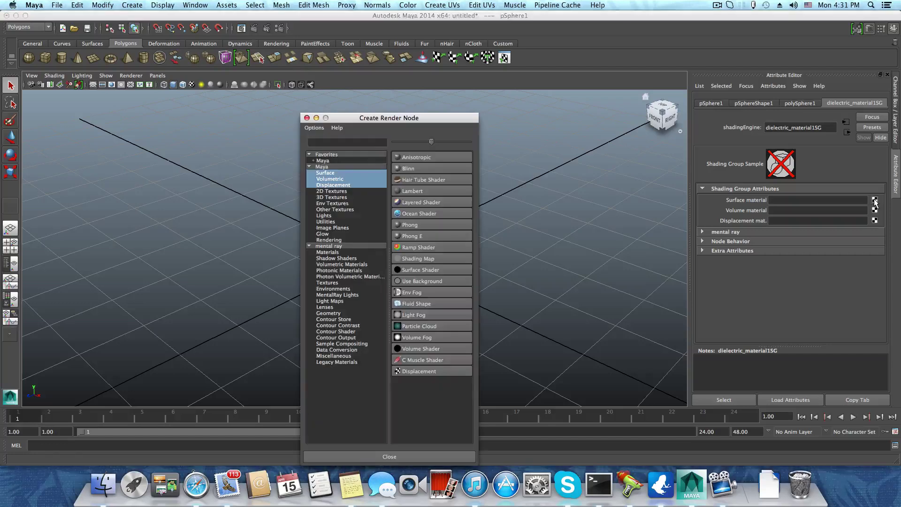
left_click(336, 362)
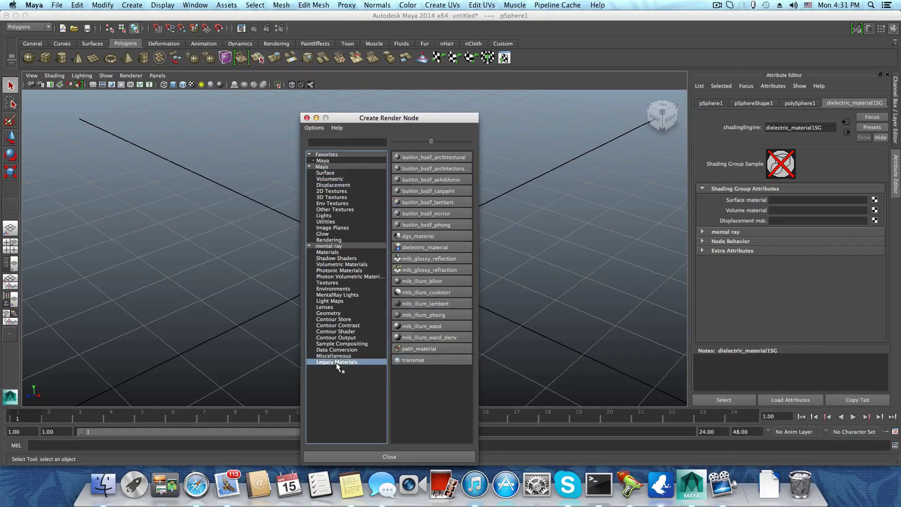
left_click(434, 248)
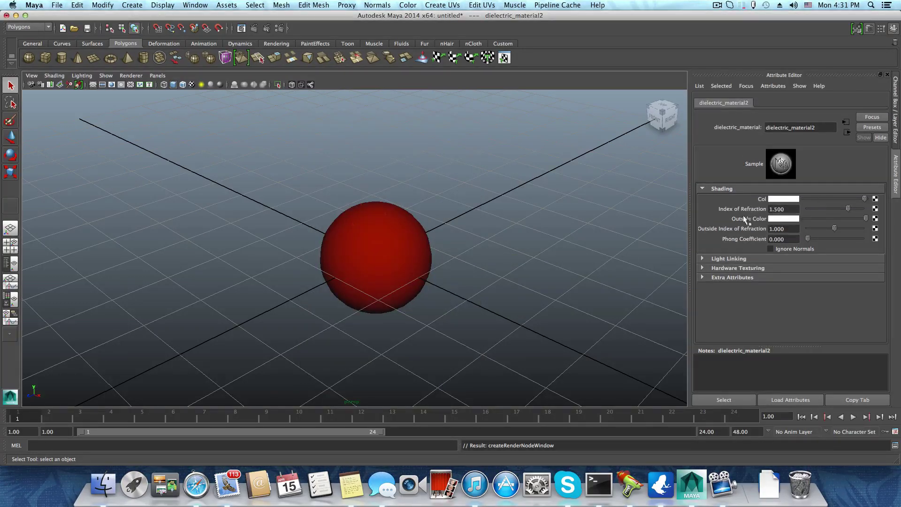
left_click(782, 199)
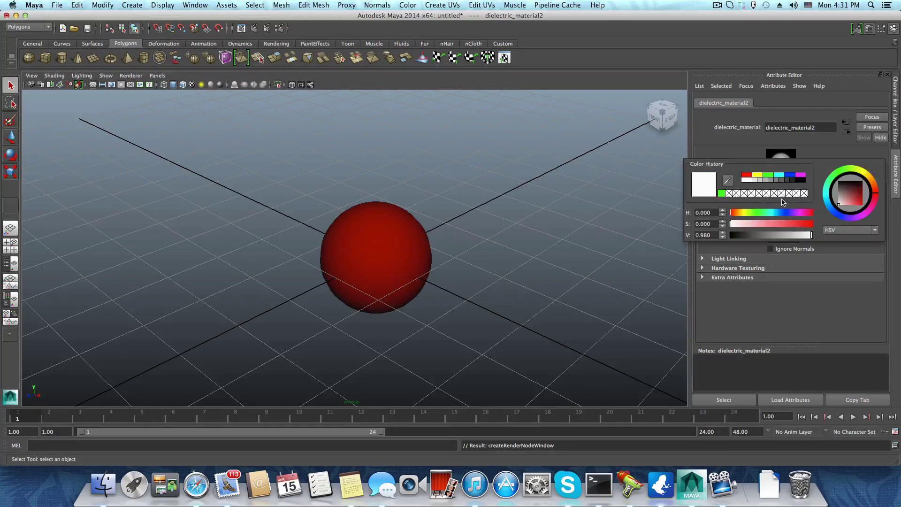
left_click(722, 193)
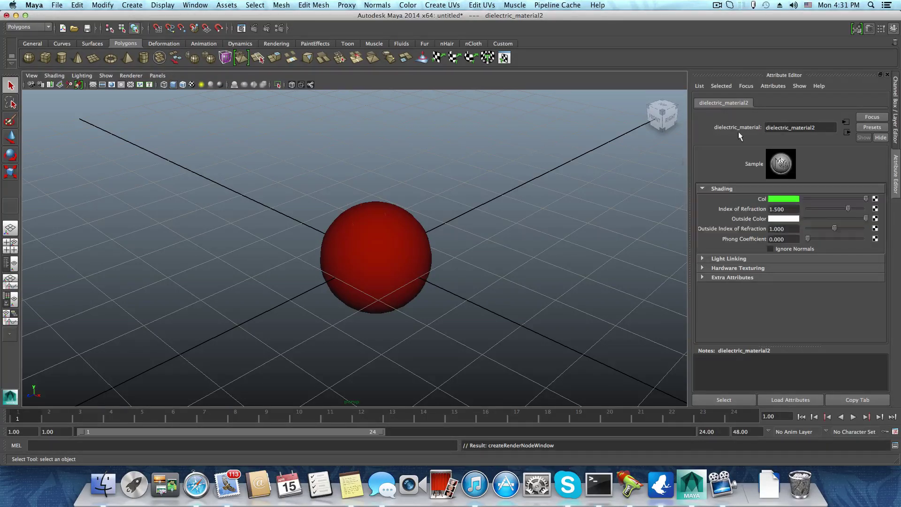
Render the sphere with its new green dielectric material, shorten the Render View window, and close it
left_click(254, 29)
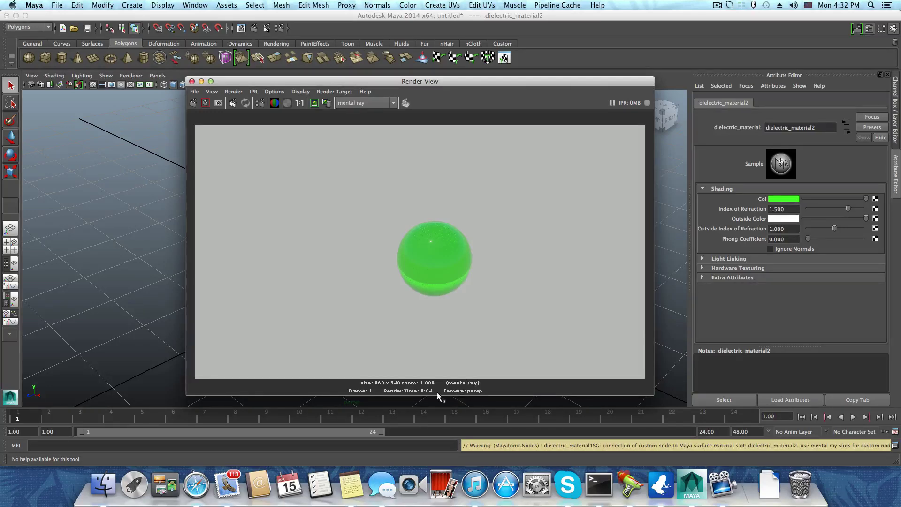
left_click_drag(440, 396, 442, 333)
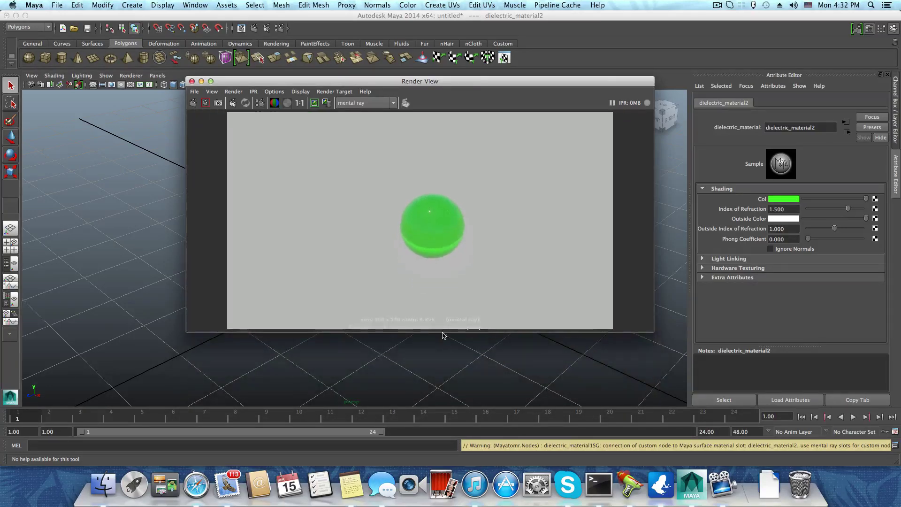
left_click(192, 81)
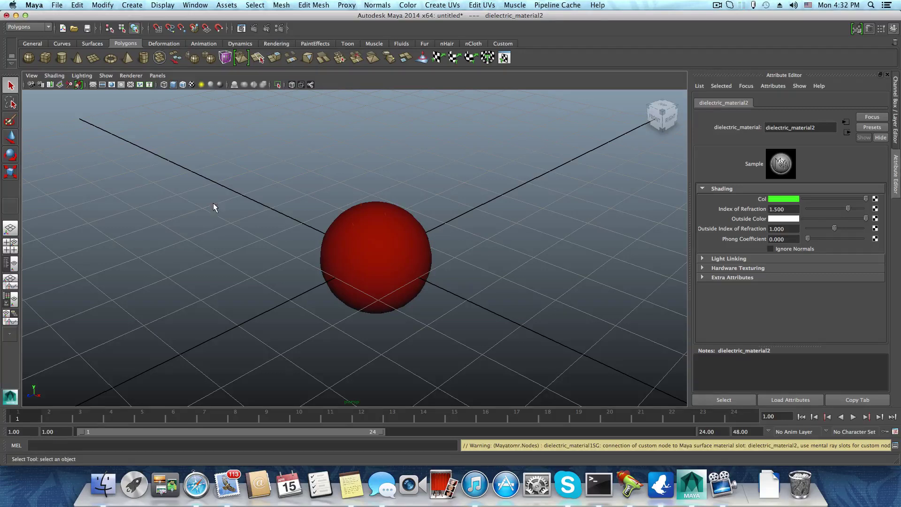
left_click(391, 239)
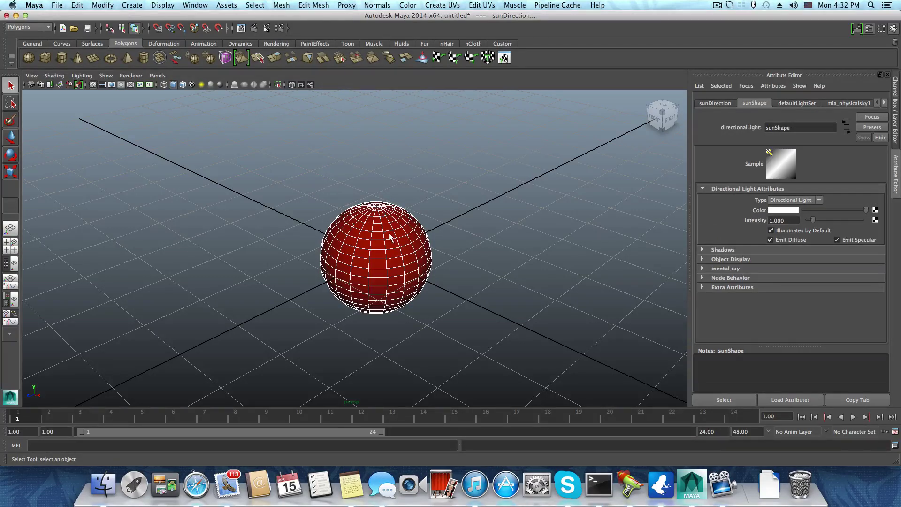
left_click(370, 200)
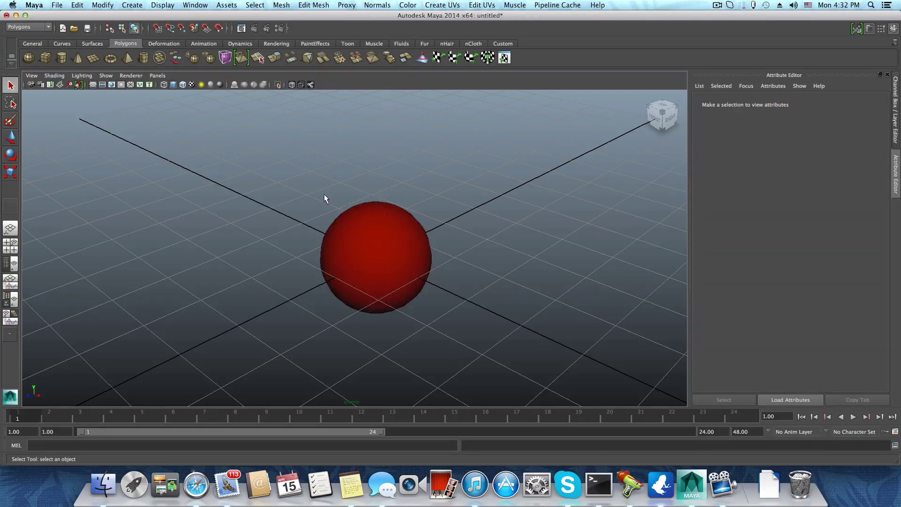
left_click(362, 210)
left_click(306, 185)
scroll(372, 297, "down", 2)
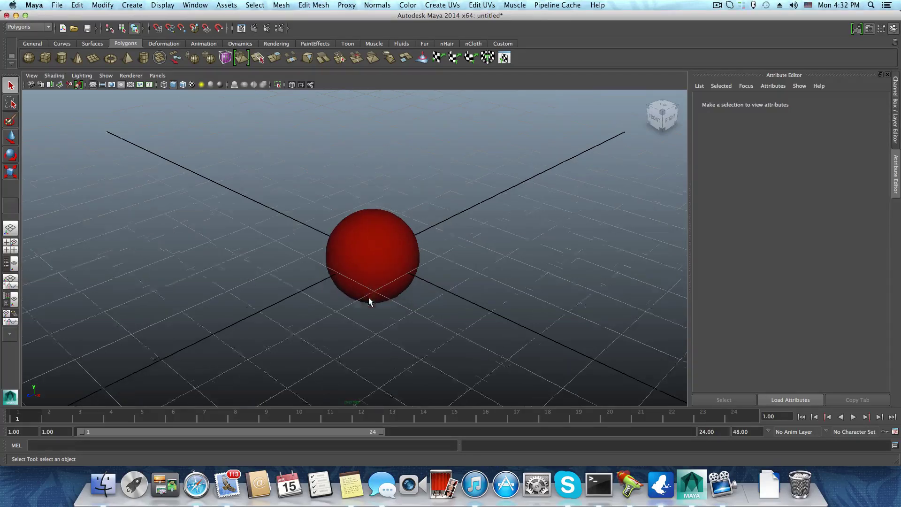
scroll(369, 297, "up", 2)
left_click(357, 207)
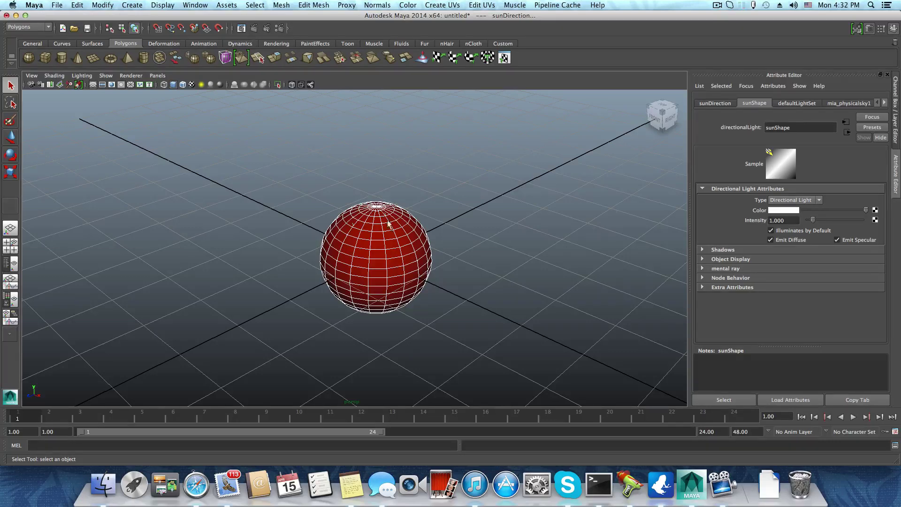
left_click(339, 148)
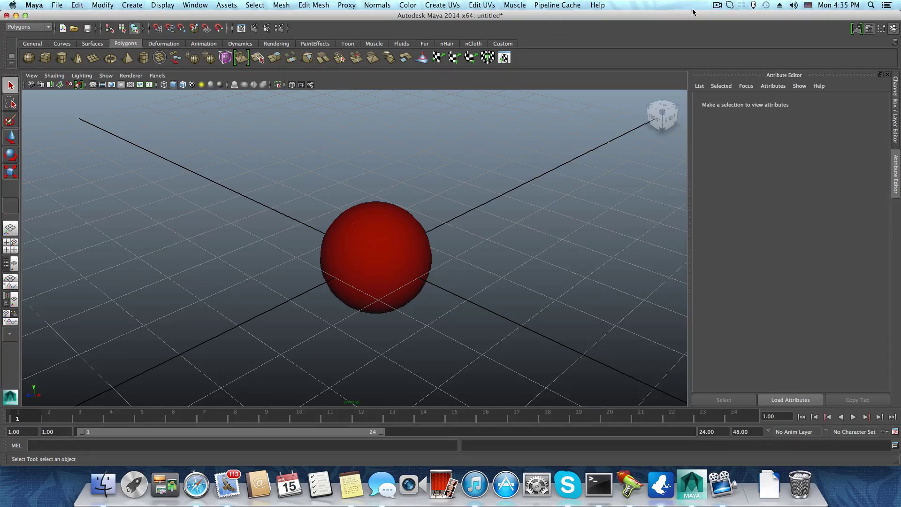
left_click(716, 5)
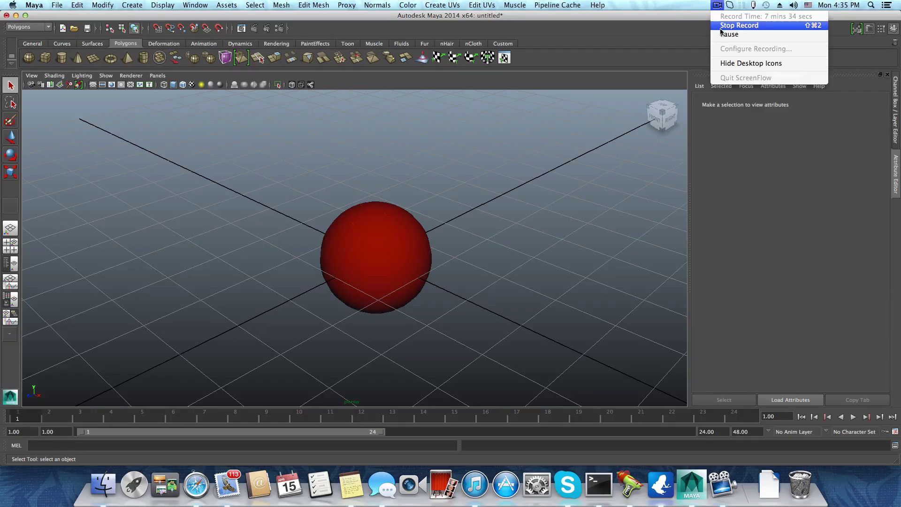